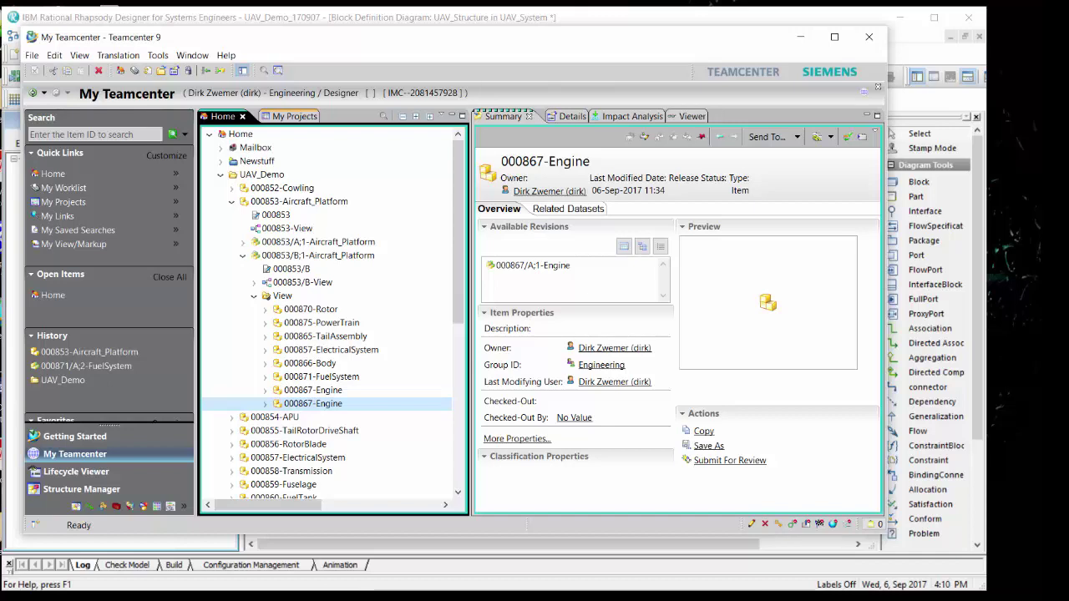
Switch to Rhapsody and open the Syndeia Dashboard for the Platform package under UAV_System
click(16, 417)
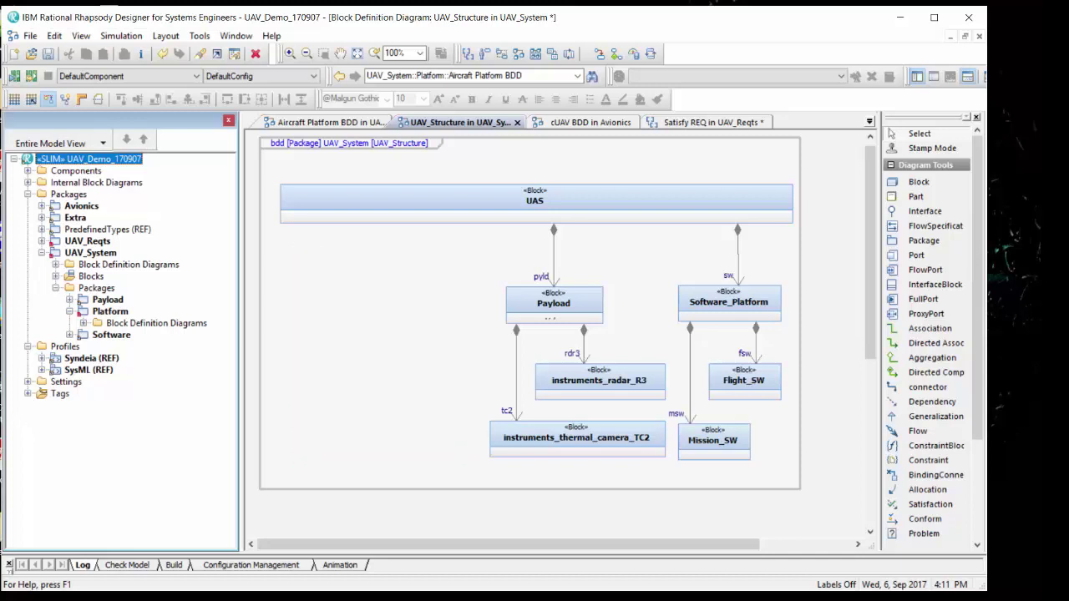
click(117, 311)
right_click(109, 314)
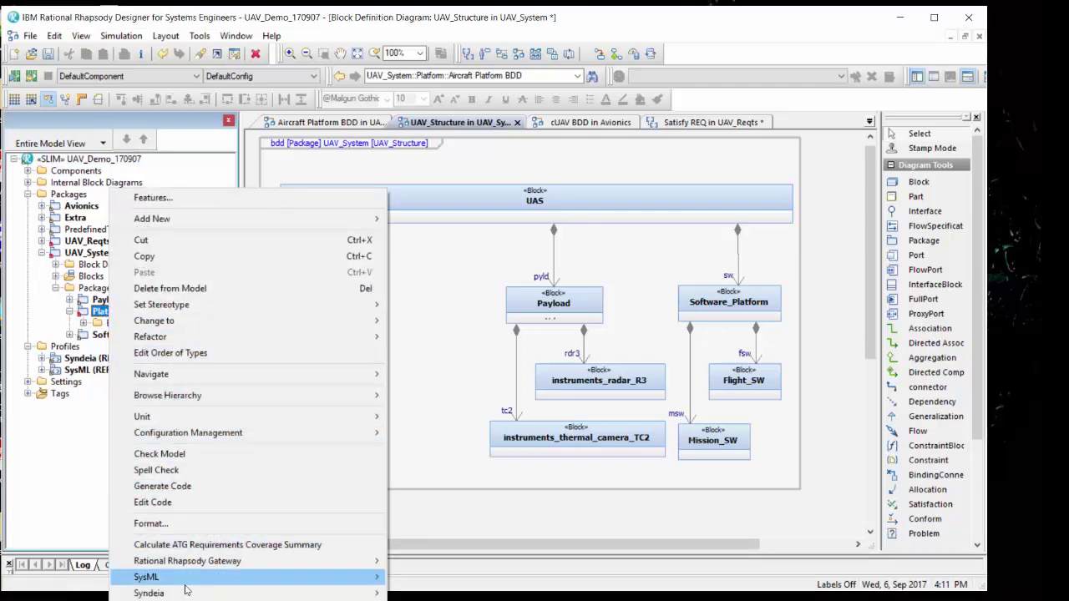
mouse_move(263, 596)
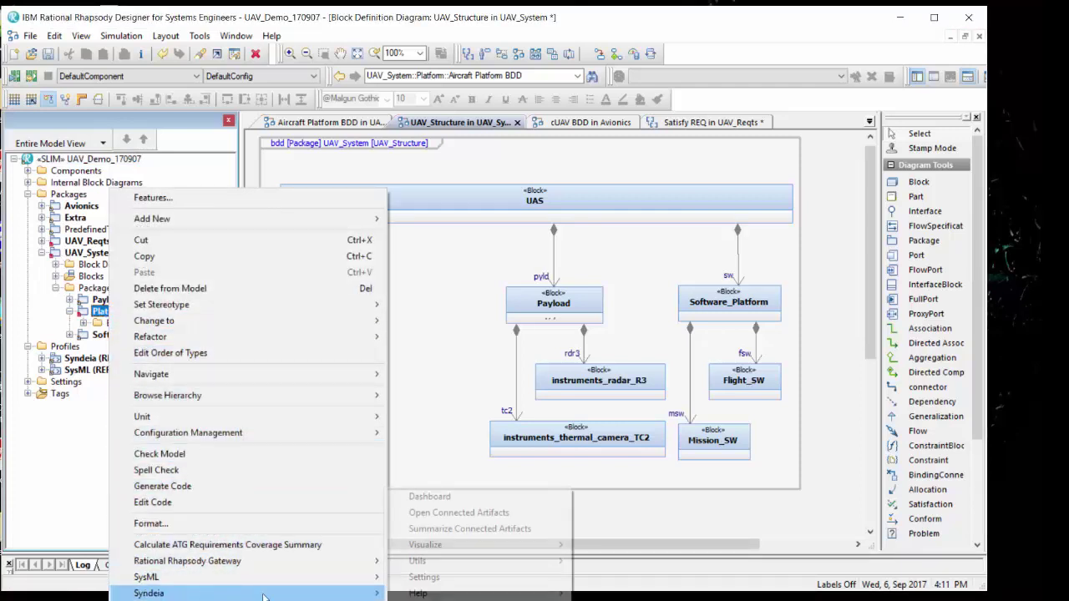
click(434, 497)
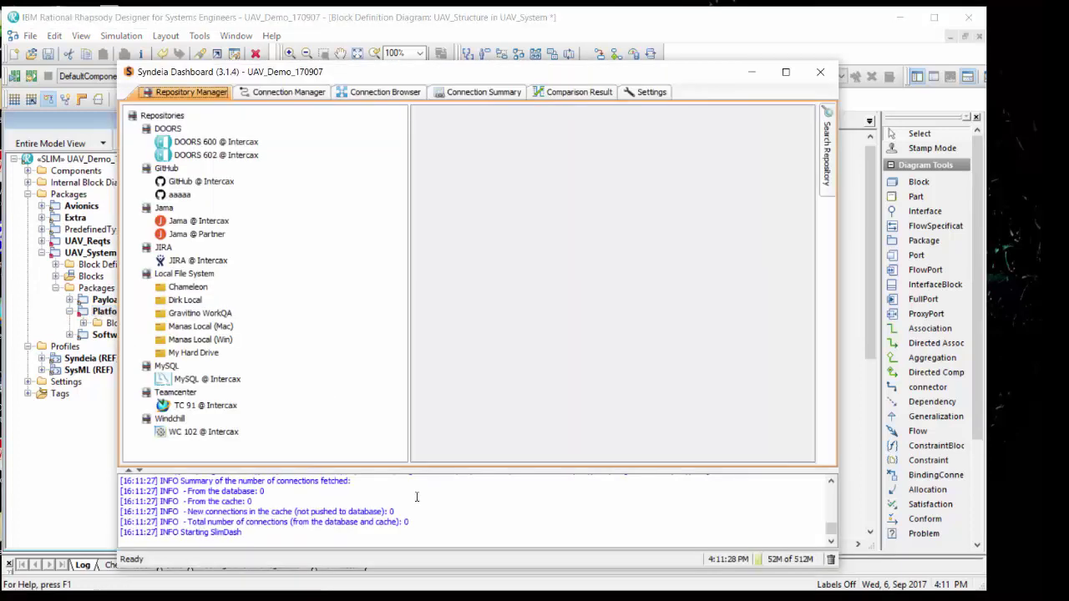
Load the TC 91 @ Intercax Teamcenter repository as the connection counterpart for the Platform package
click(289, 93)
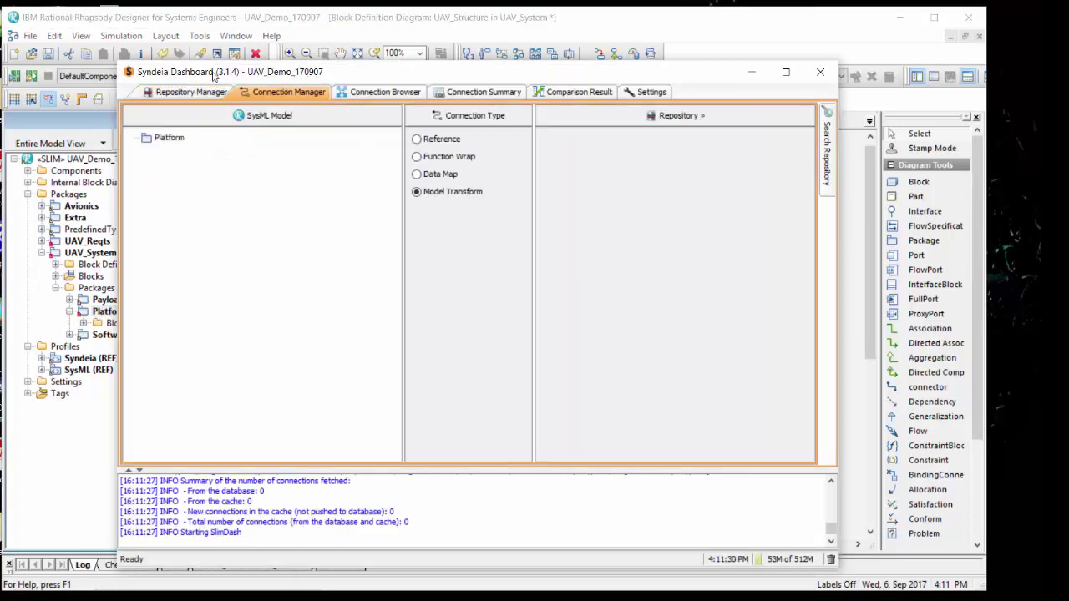
click(678, 115)
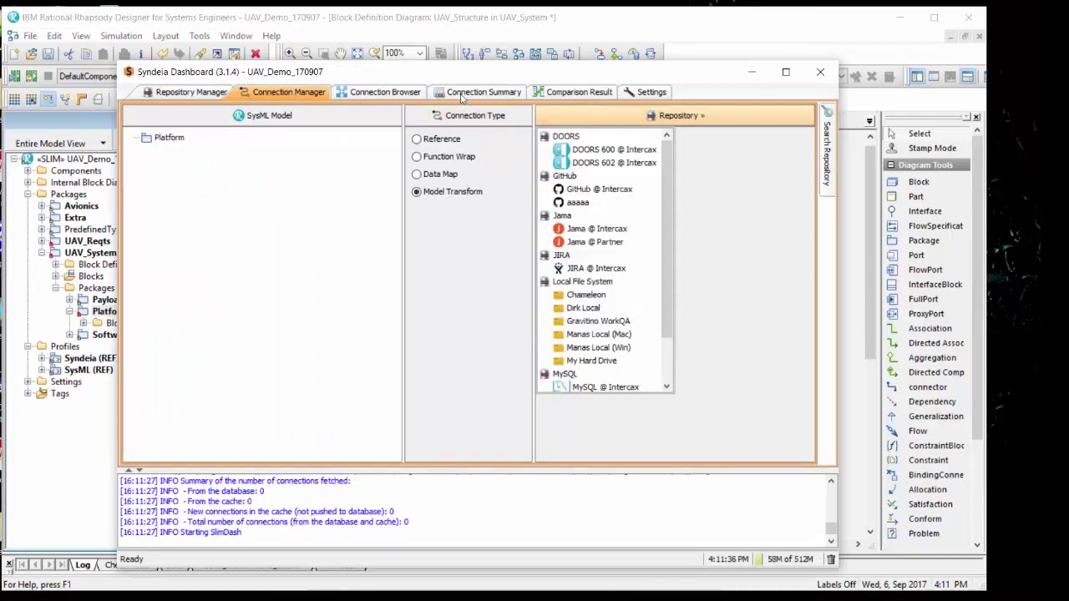
drag(667, 314, 668, 397)
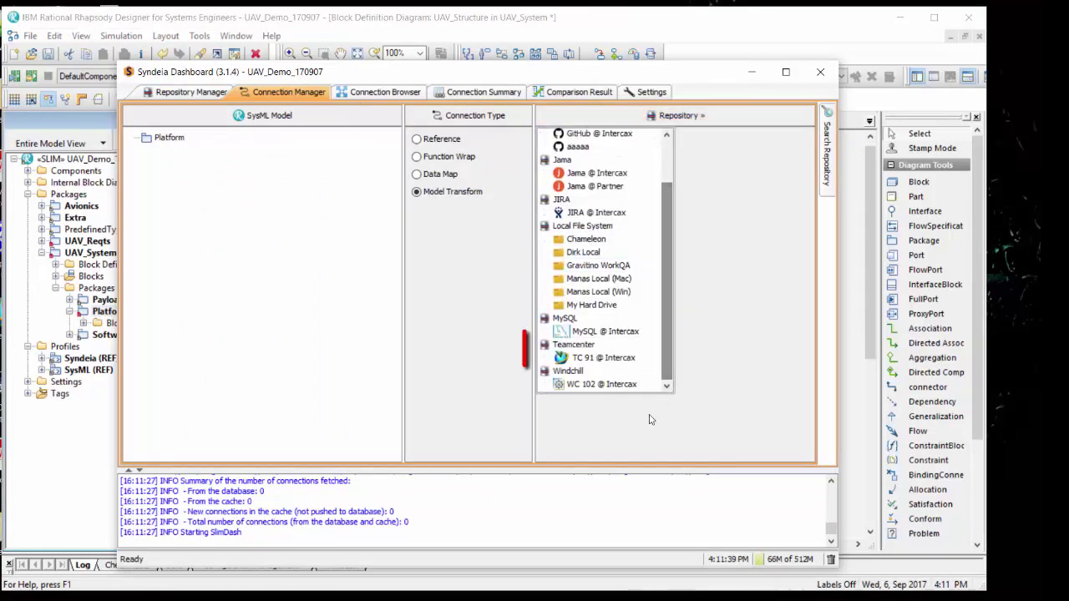
click(603, 359)
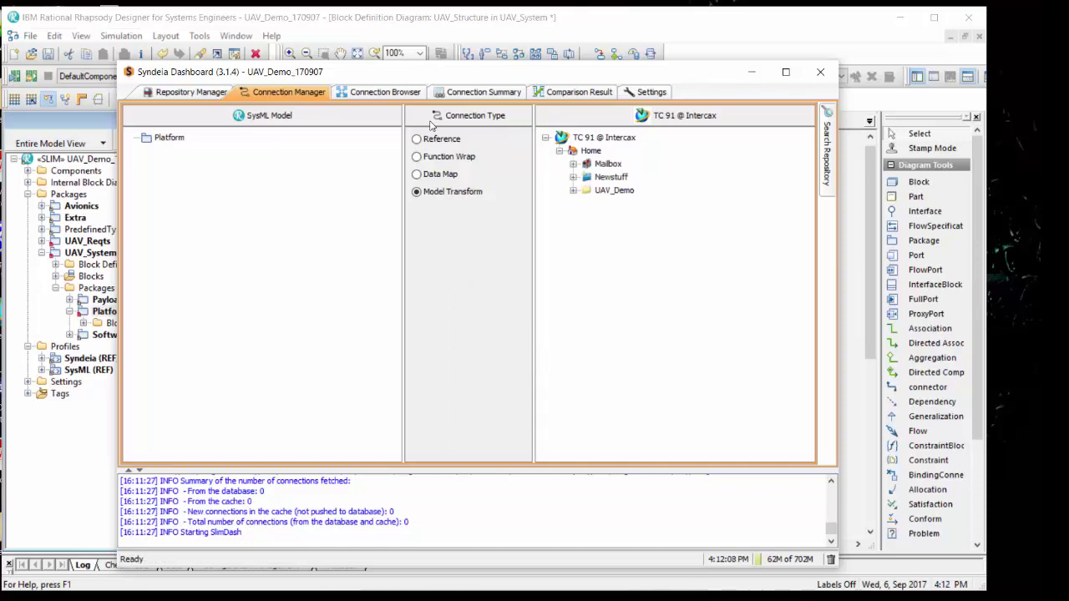
Generate a SysML block structure in the Platform package from UAV_Demo item revision 000853/B;1-Aircraft_Platform using a Model Transform connection
click(574, 191)
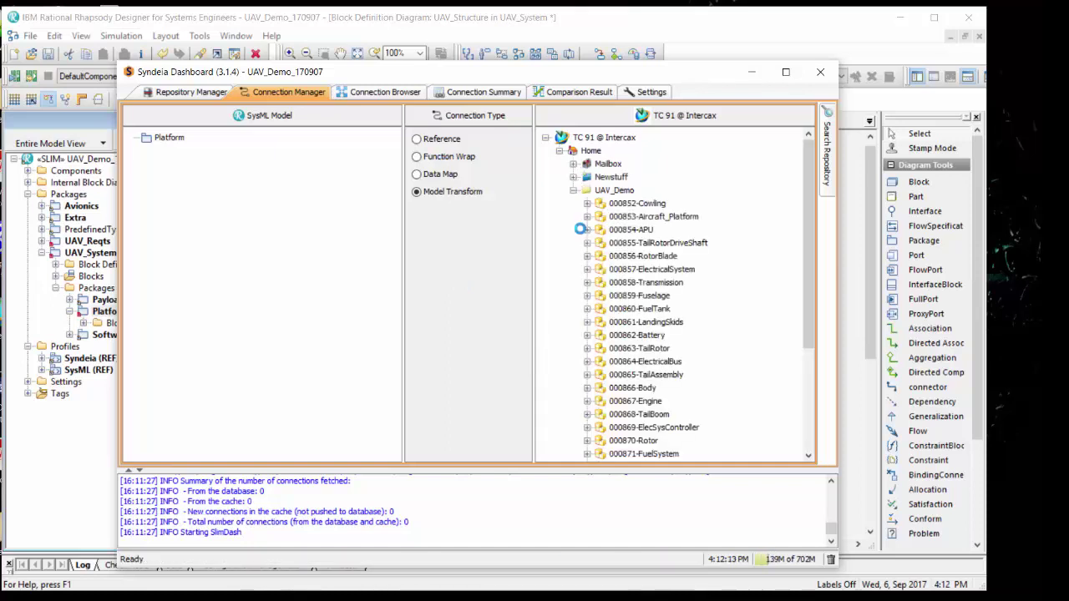
click(587, 217)
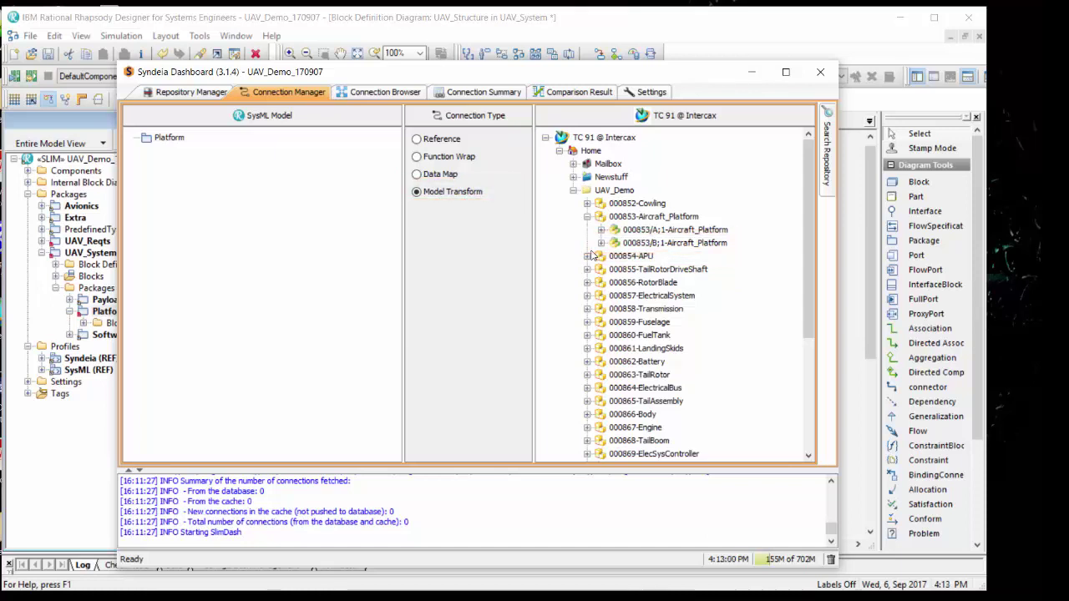
click(640, 243)
drag(639, 244, 168, 140)
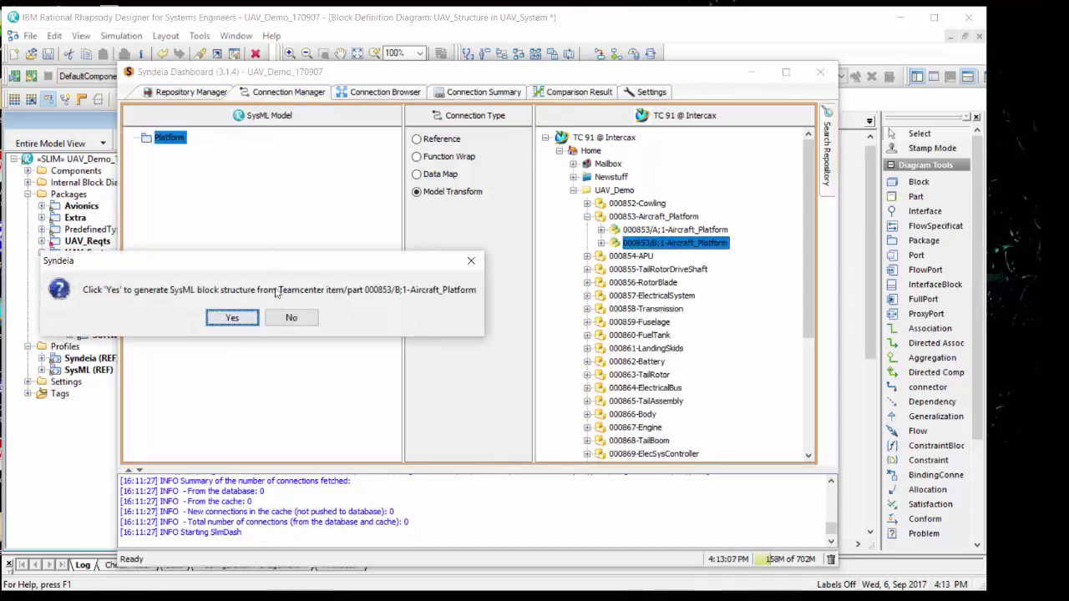
click(244, 320)
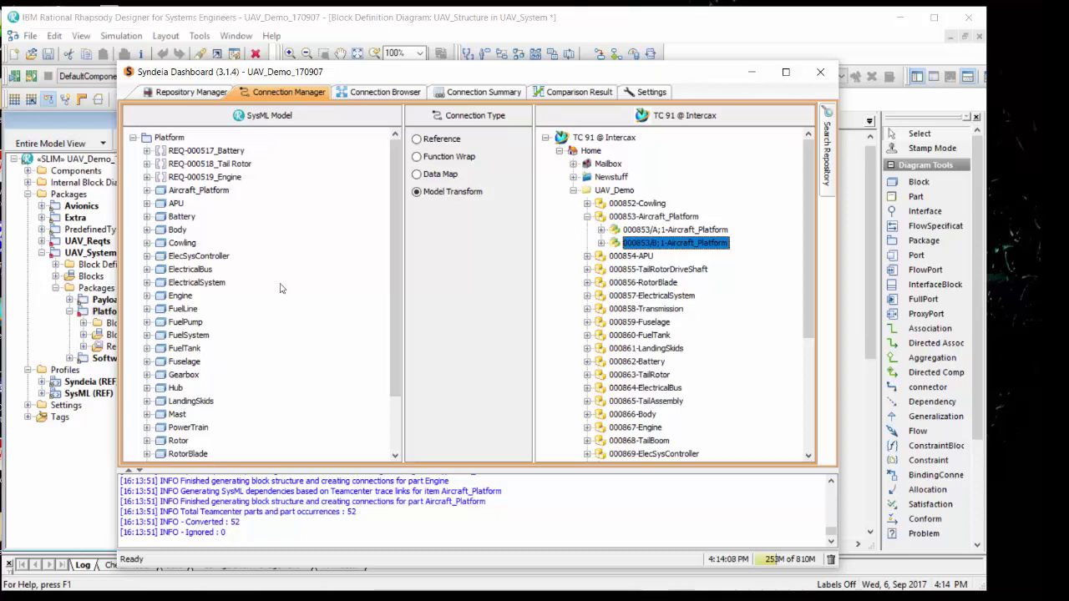
Retrieve all connections in the connection summary and filter them to the target repository TC 91 @ Intercax
click(468, 94)
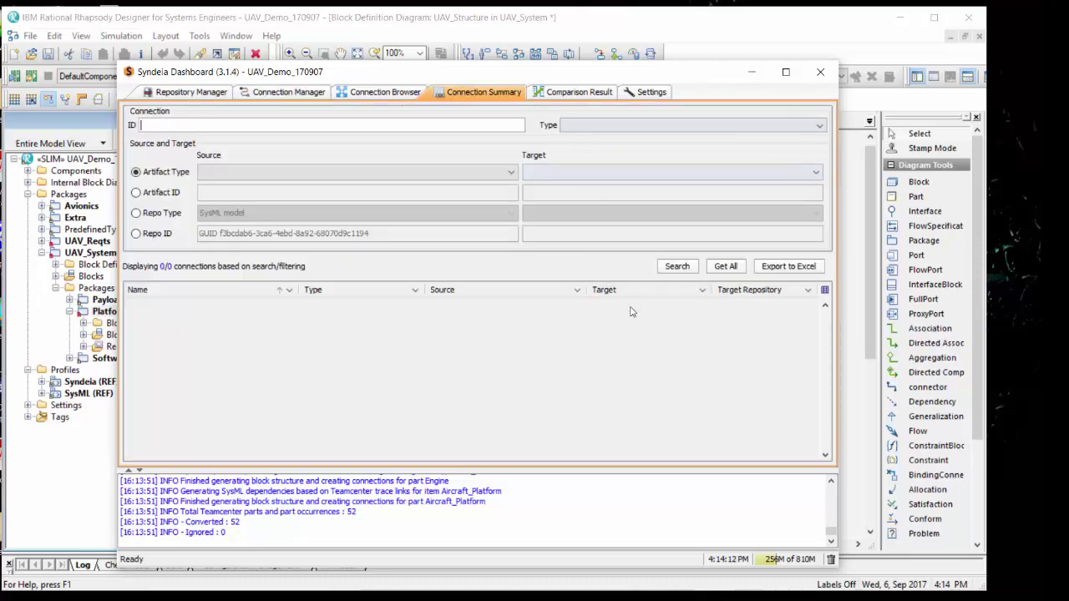
click(725, 268)
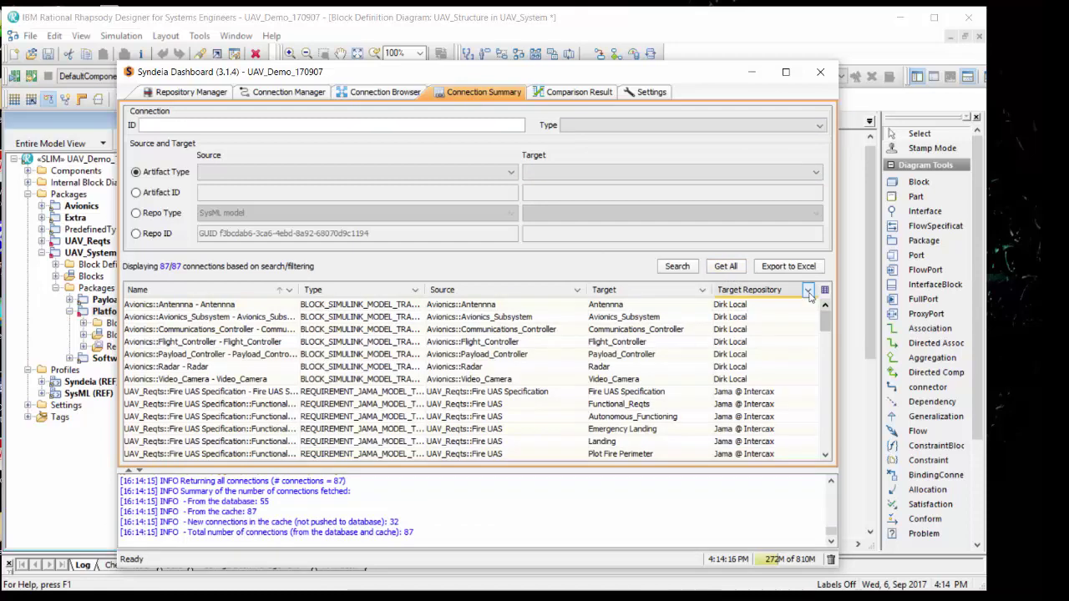
click(808, 290)
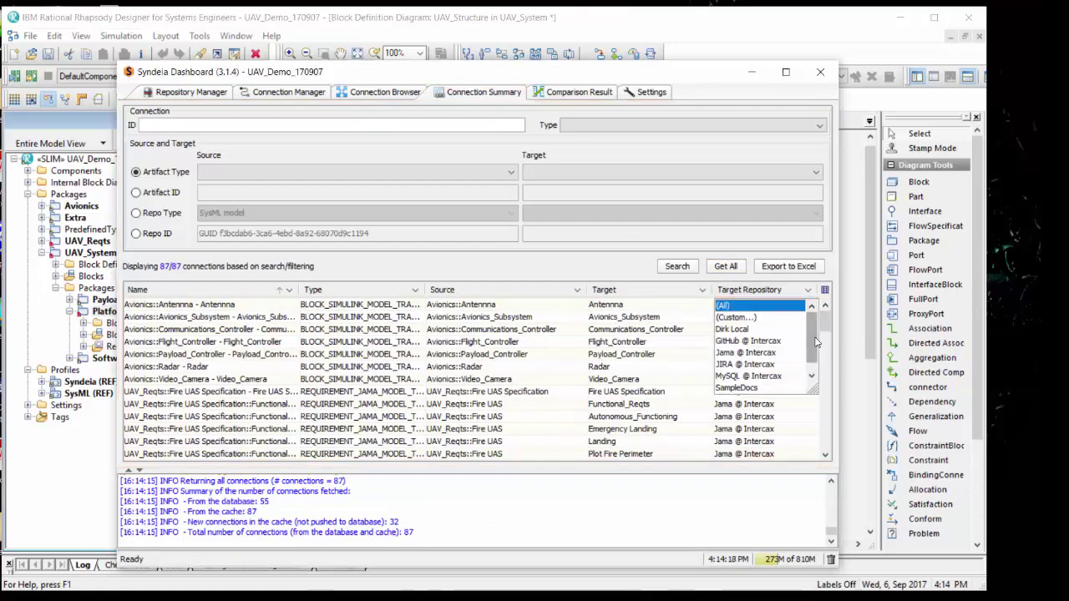
scroll(816, 349, down, 1)
click(785, 391)
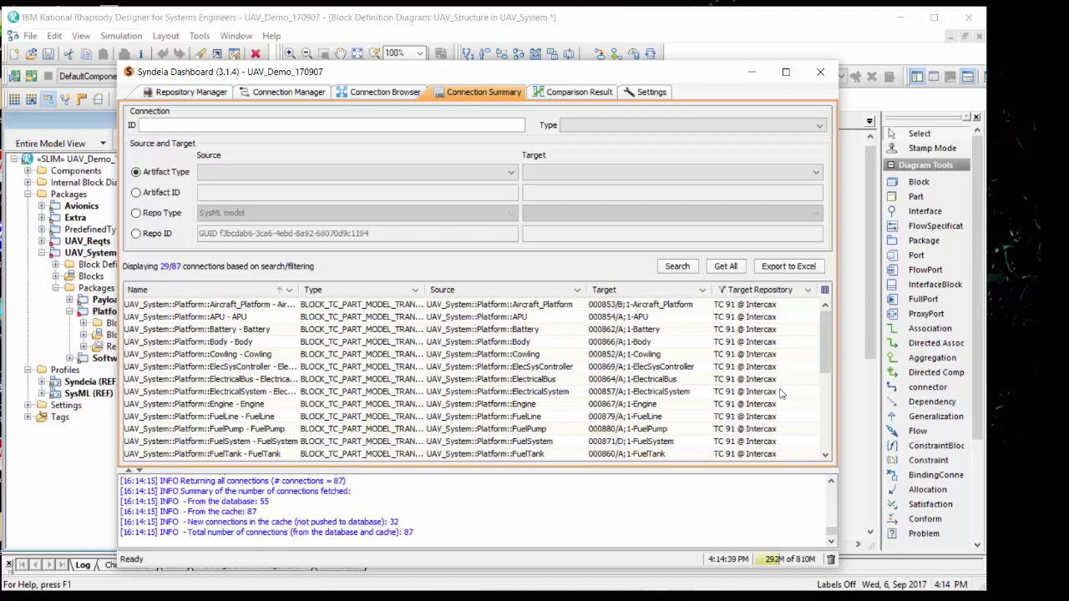
Return to Rhapsody, place the Aircraft_Platform block in the UAV_Structure diagram, and connect UAS to it with a directed composition
click(507, 23)
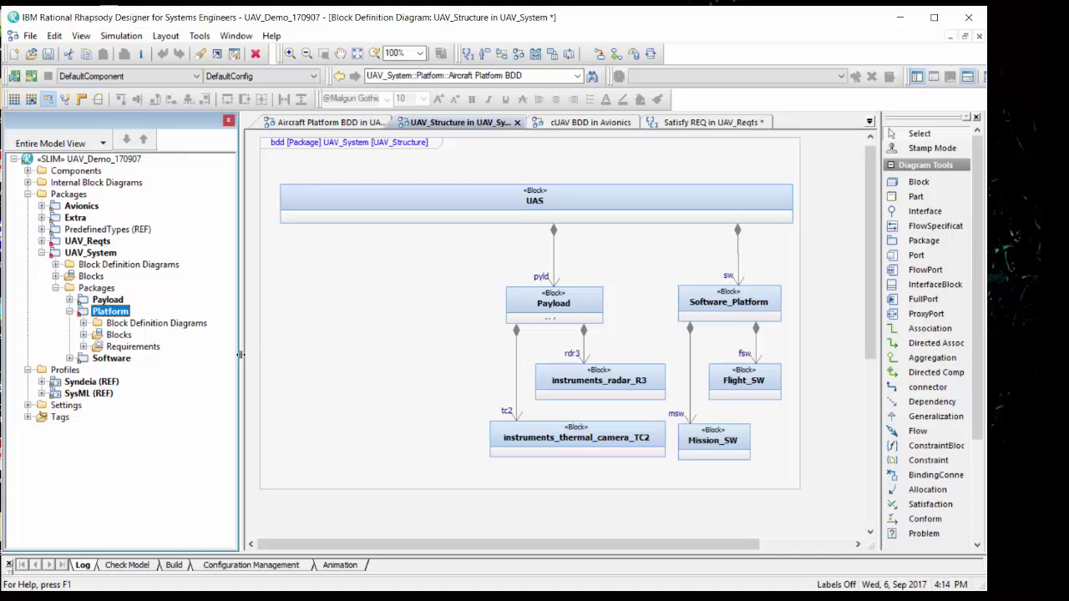
click(84, 334)
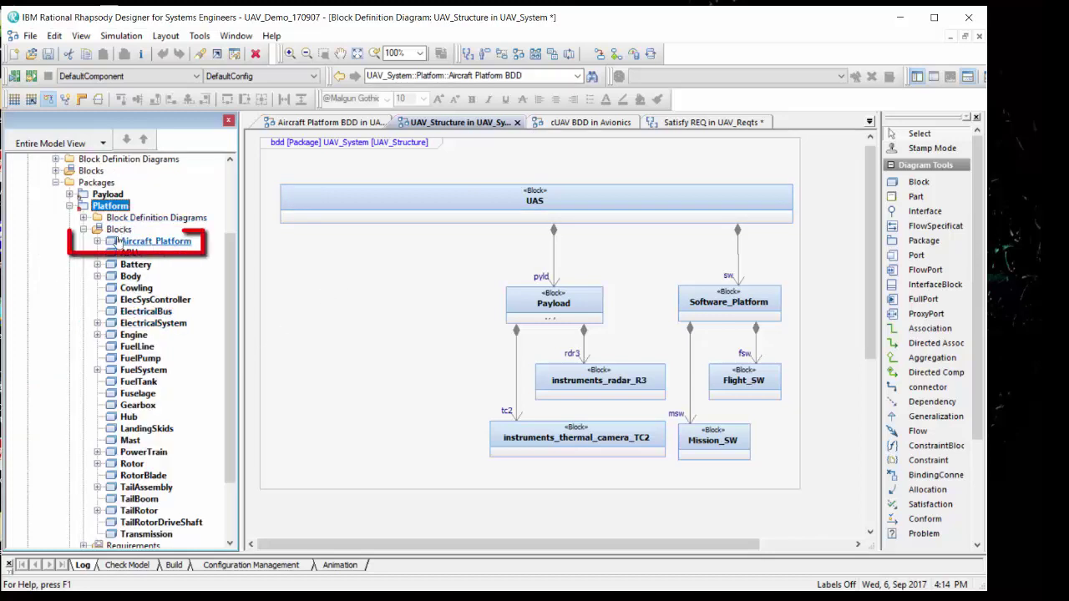
mouse_move(110, 206)
mouse_down()
mouse_move(317, 266)
mouse_move(355, 265)
mouse_move(367, 312)
mouse_move(449, 460)
mouse_up()
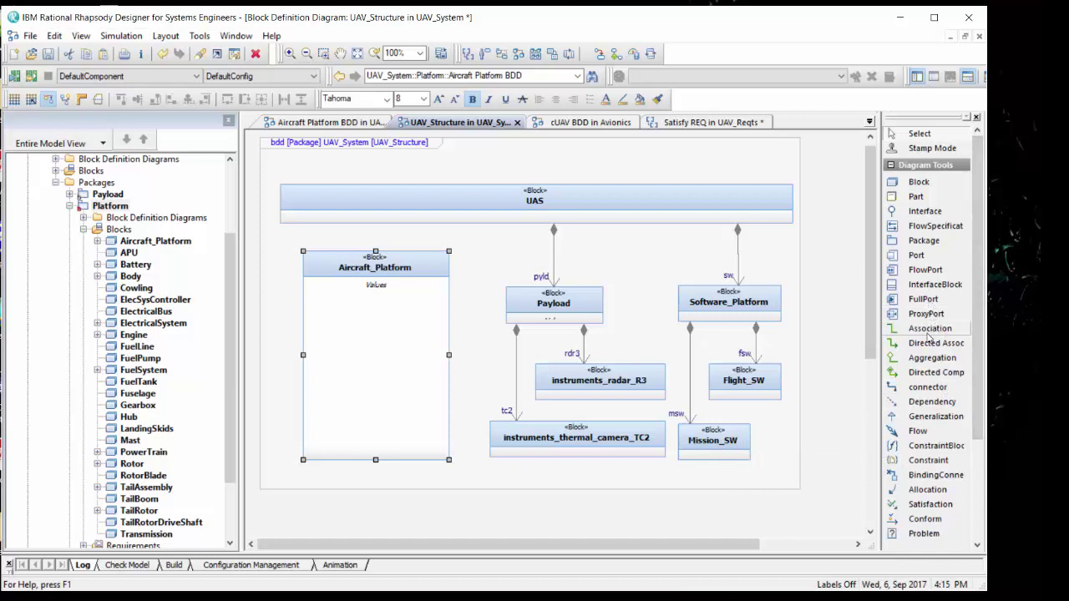
click(376, 261)
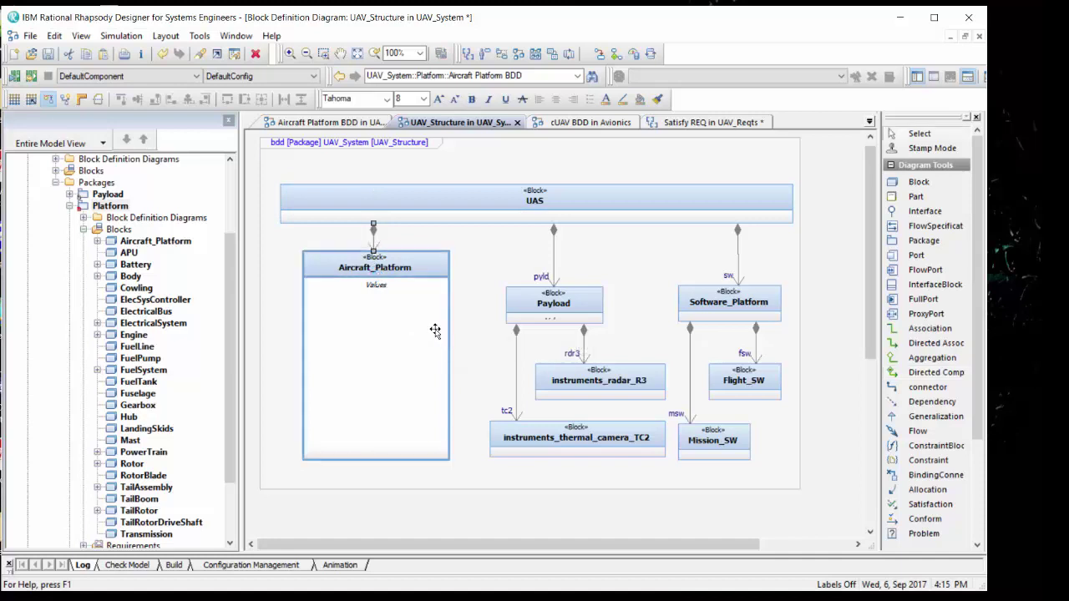
Change the Aircraft_Platform block's display options to show the Part compartment instead of the Value compartment
right_click(410, 270)
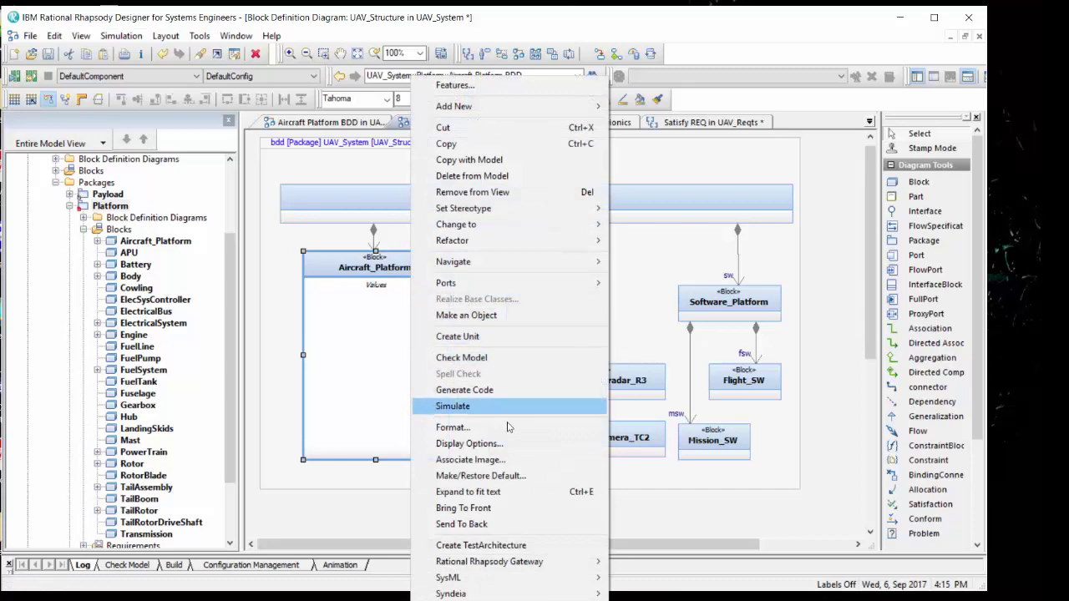
click(484, 443)
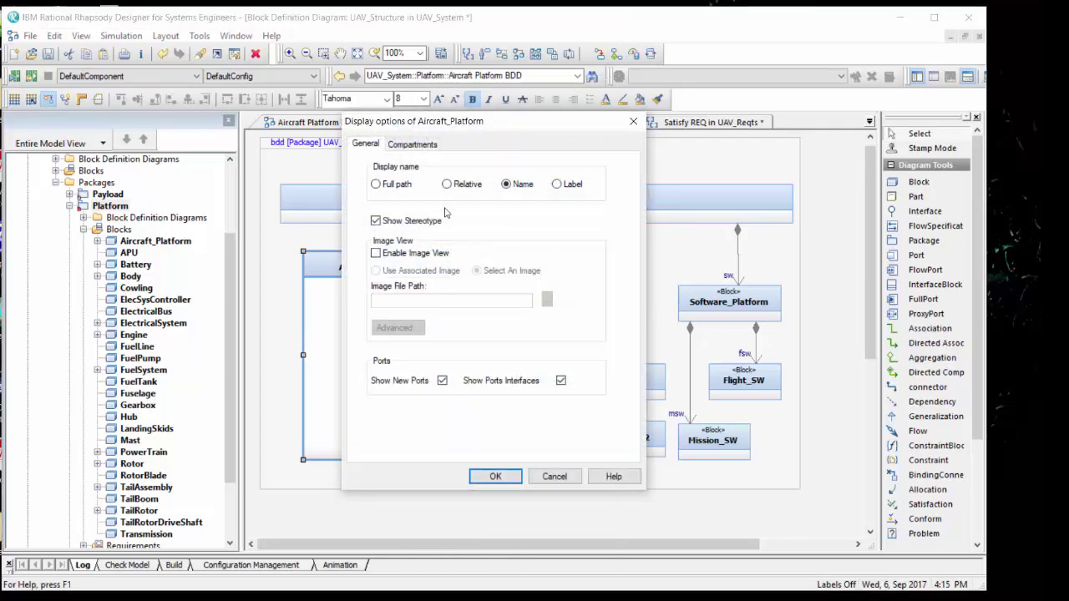
click(415, 145)
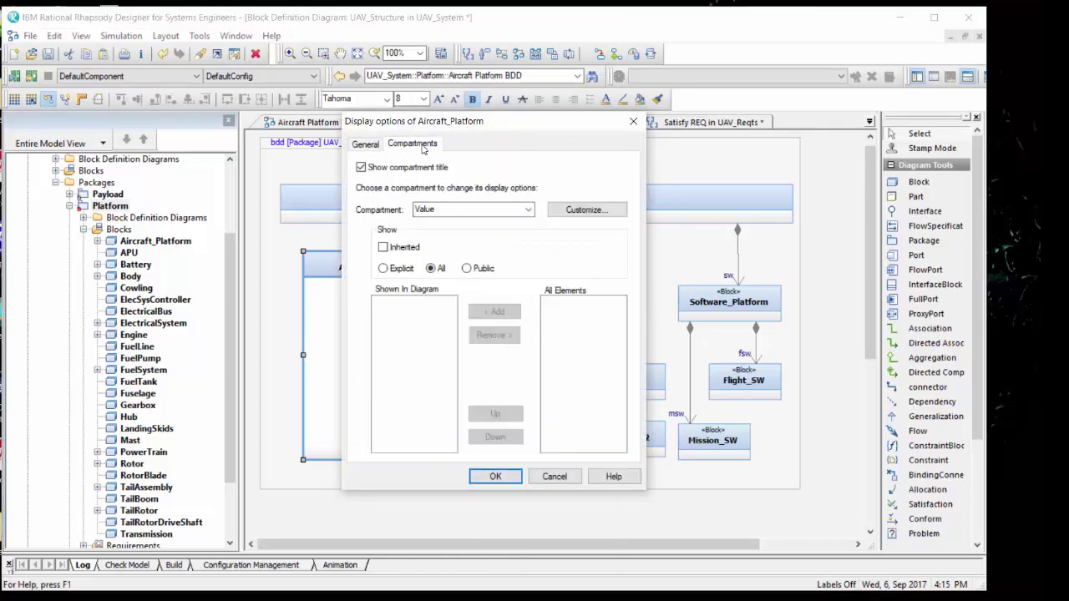
click(566, 213)
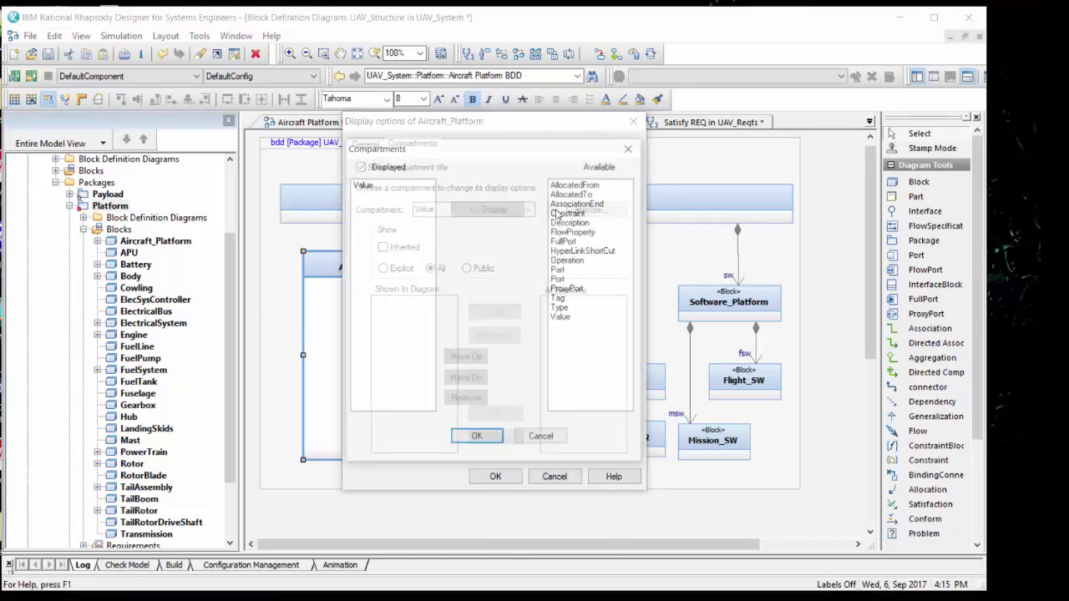
double_click(570, 271)
double_click(399, 186)
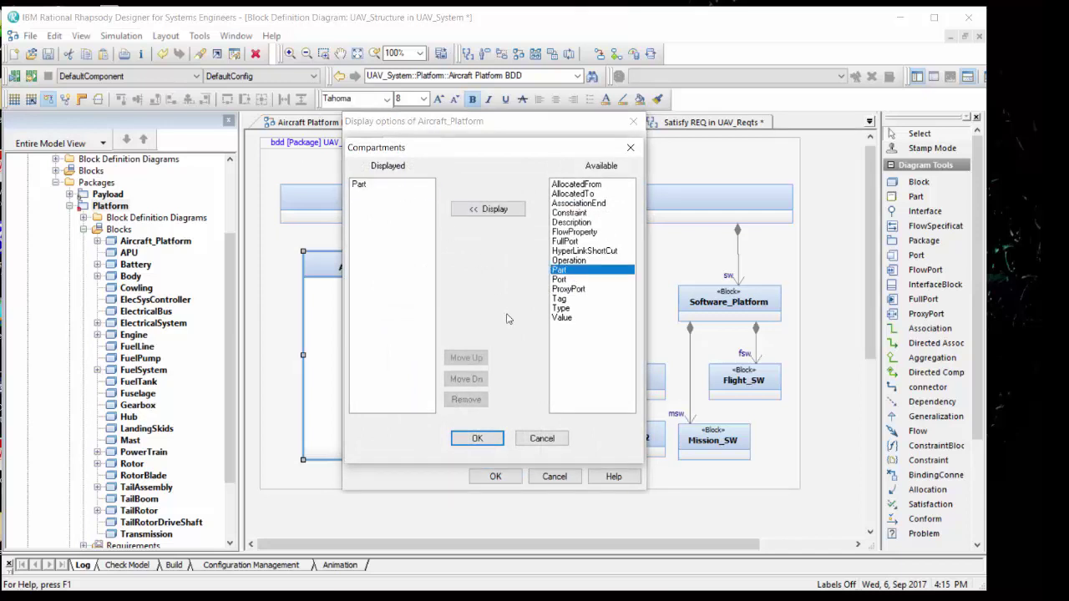
click(479, 440)
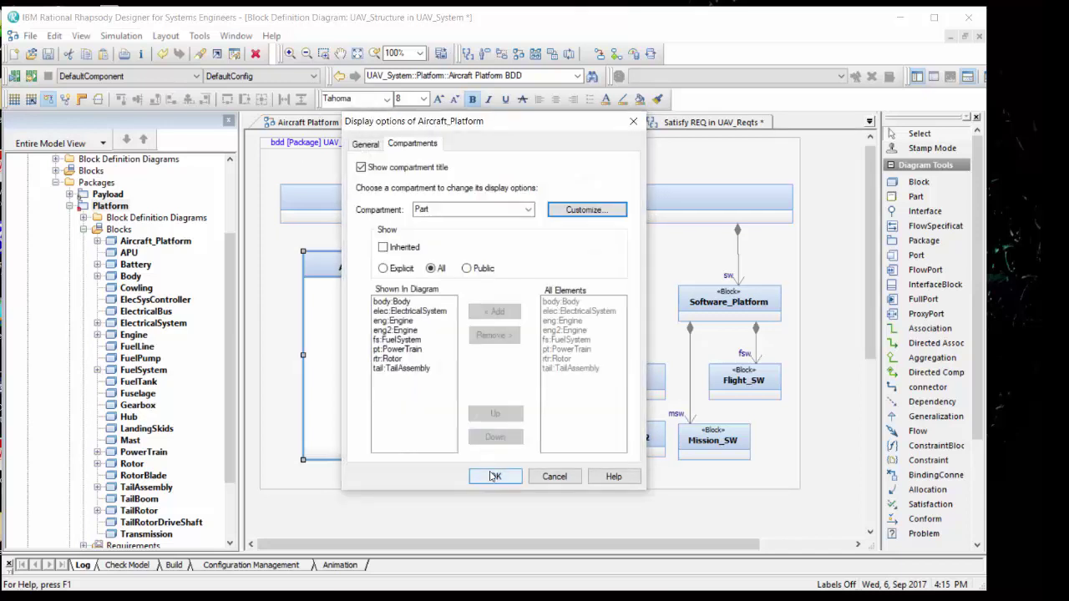
click(492, 476)
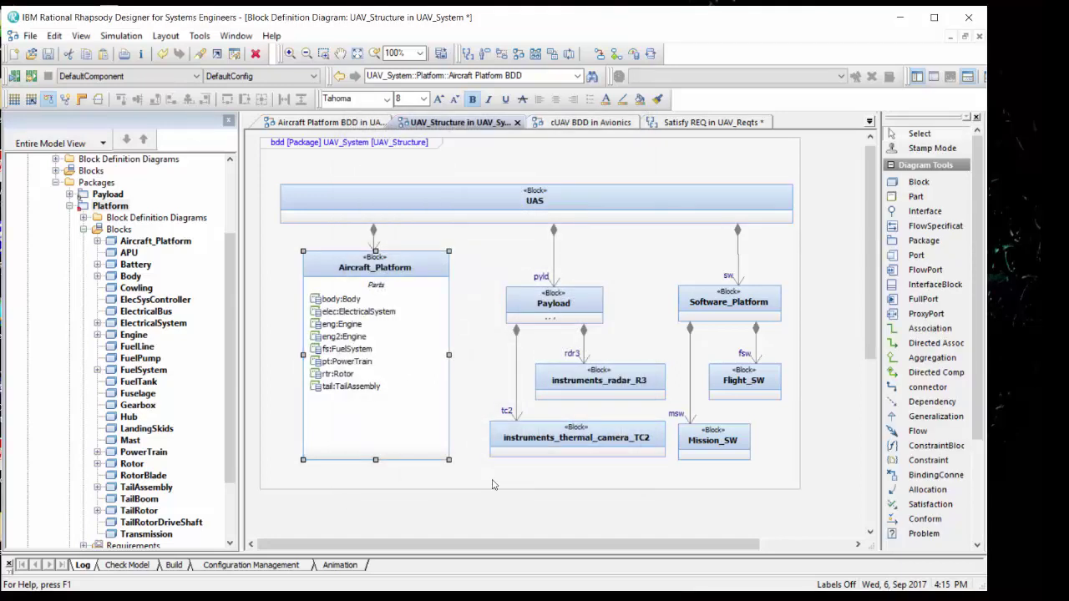